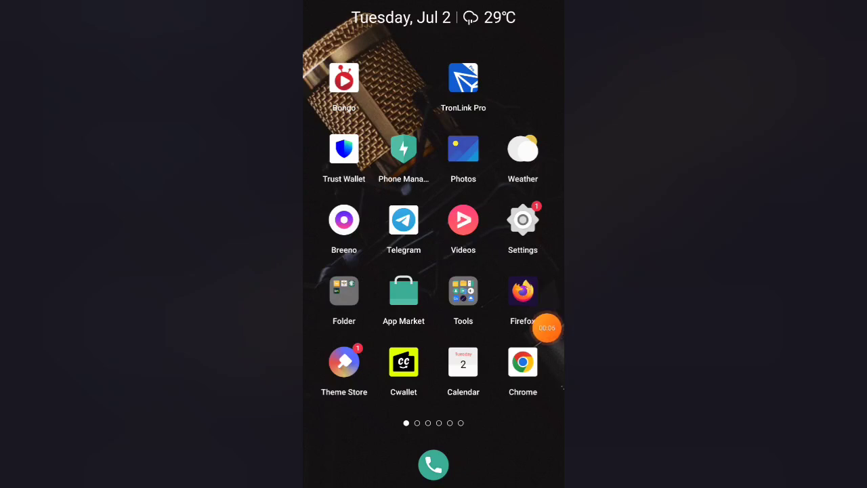
- Choose telephone registration on the sign-up form, then head to the home screen
left_click_drag(547, 328, 547, 387)
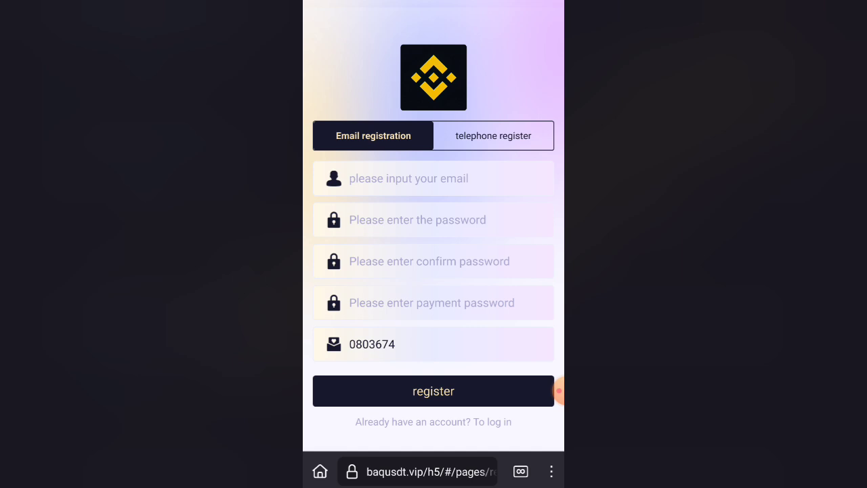
mouse_move(559, 391)
left_mouse_down()
mouse_move(501, 220)
mouse_move(486, 273)
mouse_move(494, 314)
mouse_move(485, 389)
mouse_move(547, 357)
left_mouse_up()
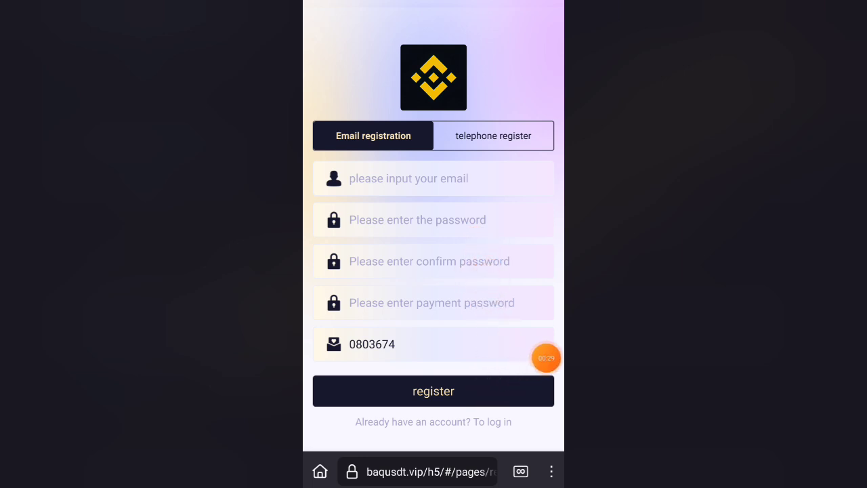
left_click(493, 136)
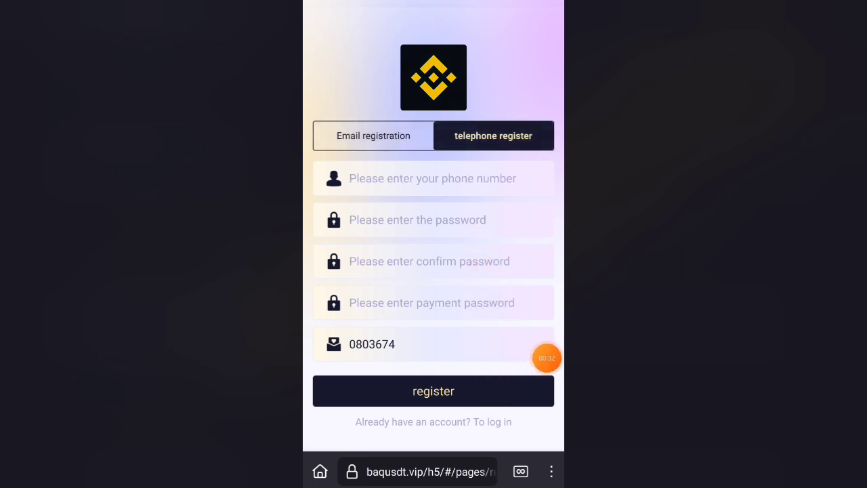
mouse_move(546, 357)
left_mouse_down()
mouse_move(466, 265)
mouse_move(522, 184)
mouse_move(474, 259)
mouse_move(526, 316)
mouse_move(555, 317)
left_mouse_up()
left_click_drag(434, 484, 434, 305)
- Show the dashboard in the other browser and enable the recorder's arrow drawing tool
left_click(522, 305)
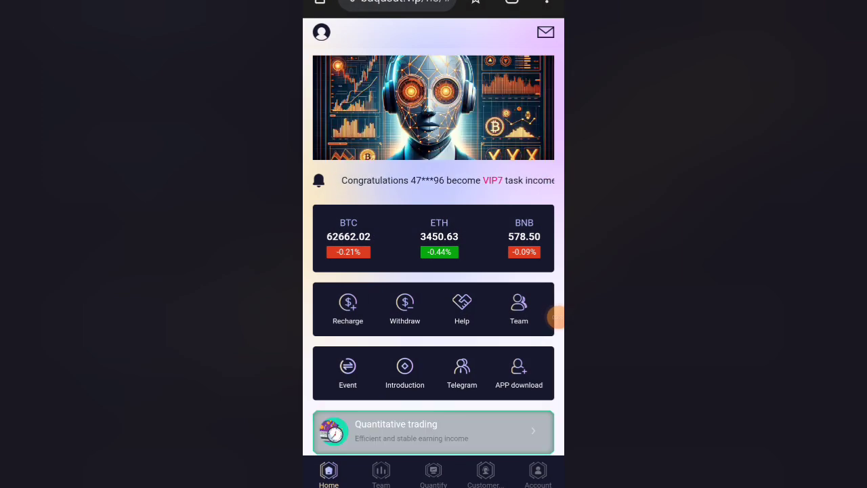
scroll(434, 270, "down", 5)
scroll(434, 270, "up", 1)
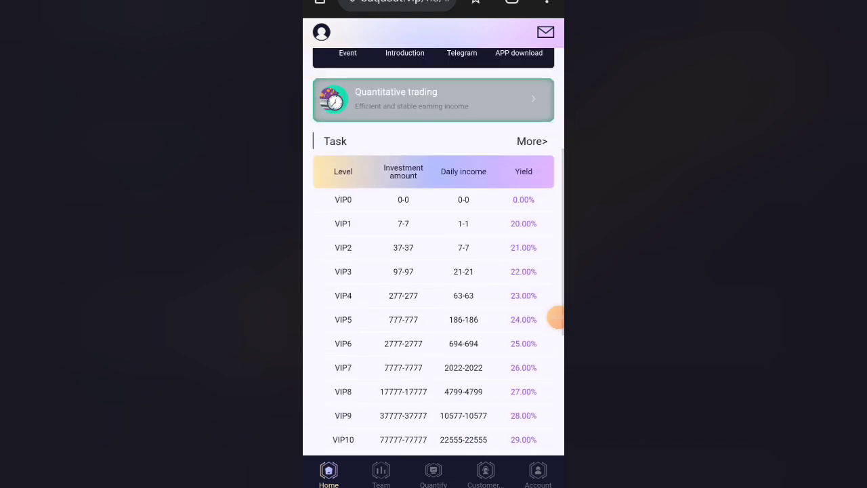
left_click(555, 316)
left_click(507, 343)
left_click(510, 449)
- Mark VIP1-VIP4 rows with arrows at their investment, daily income and yield figures
left_click_drag(304, 230, 323, 229)
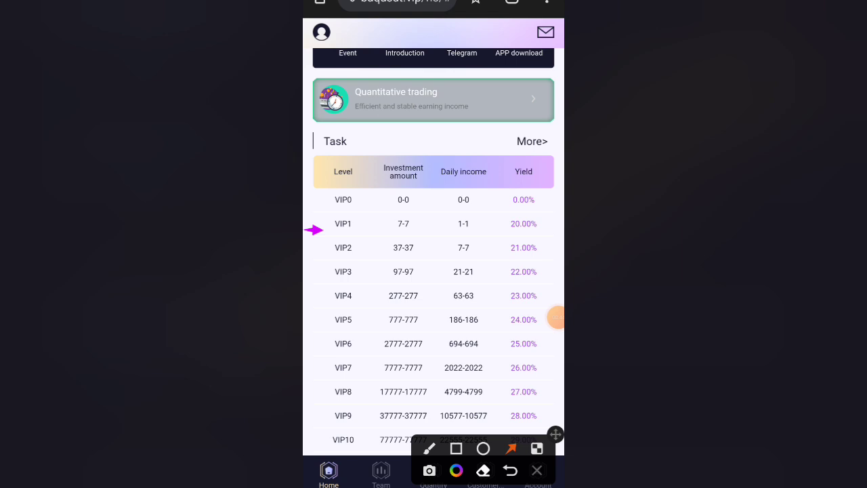
left_click_drag(478, 237, 502, 226)
left_click_drag(310, 258, 333, 250)
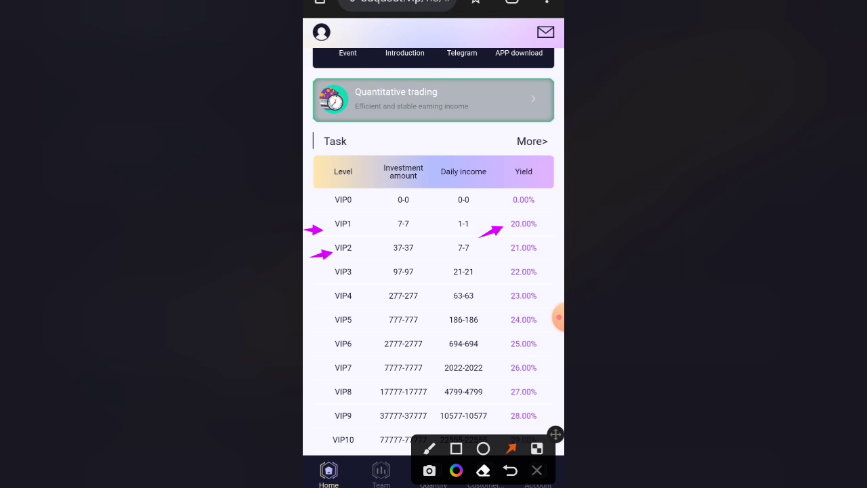
left_click_drag(437, 257, 423, 255)
left_click_drag(502, 258, 482, 249)
left_click_drag(306, 286, 332, 278)
left_click_drag(445, 290, 420, 283)
left_click_drag(508, 286, 498, 279)
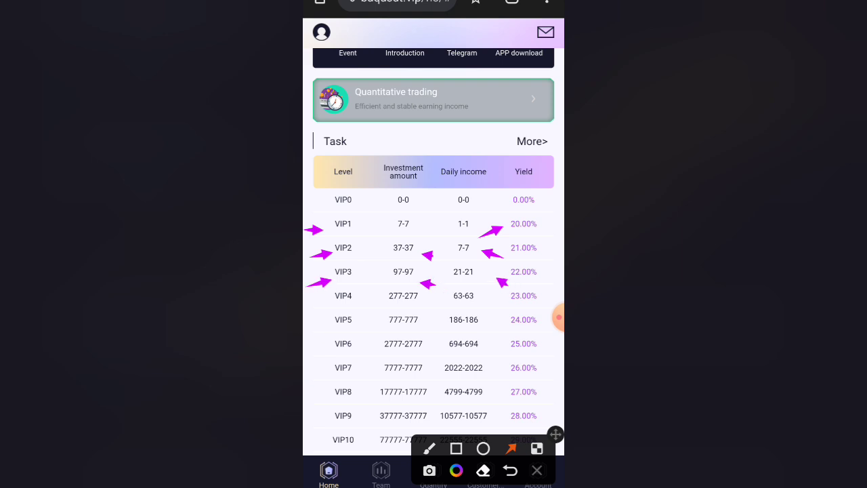
left_click_drag(310, 296, 323, 297)
left_click_drag(447, 297, 428, 296)
left_click_drag(503, 282, 481, 292)
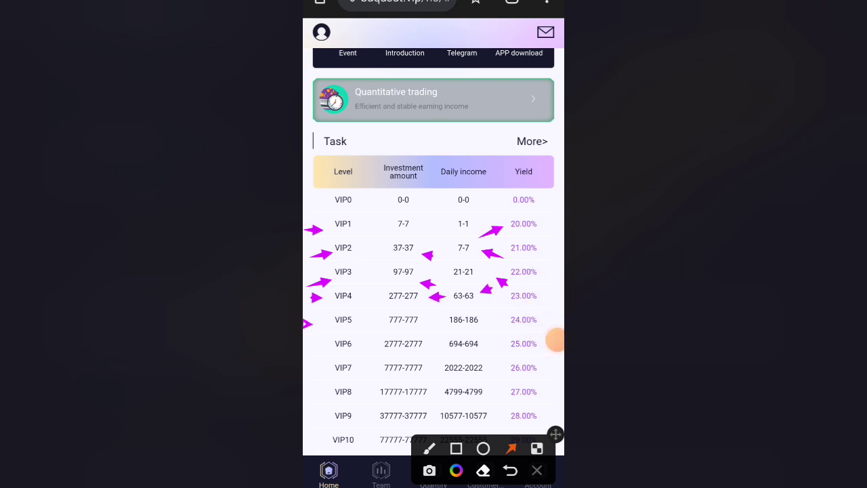
- Mark VIP5-VIP10 rows with arrows at their 24-28% yields
left_click_drag(307, 323, 336, 313)
left_click_drag(507, 333, 492, 330)
left_click_drag(311, 336, 327, 344)
left_click_drag(508, 357, 488, 349)
left_click_drag(303, 363, 326, 368)
mouse_move(505, 384)
left_mouse_down()
mouse_move(516, 390)
mouse_move(483, 375)
left_mouse_up()
left_click_drag(311, 378, 337, 384)
left_click_drag(501, 405, 482, 398)
left_click_drag(317, 408, 336, 411)
left_click_drag(503, 410, 485, 415)
left_click_drag(309, 429, 331, 424)
- Outline the Yield column 0.00%-29.00% with a rectangle, then copy the USDT deposit address
left_click(536, 470)
scroll(433, 270, "down", 3)
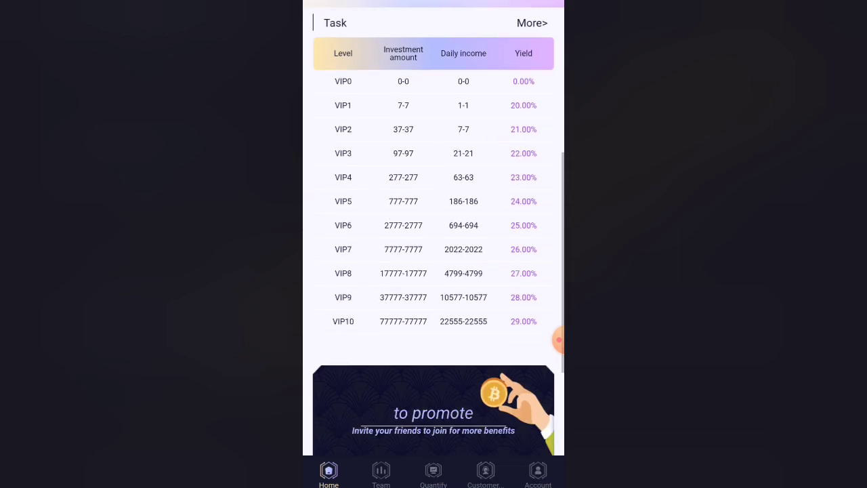
scroll(433, 271, "up", 3)
left_click(559, 339)
left_click(514, 364)
left_click(456, 448)
left_click_drag(495, 168, 543, 430)
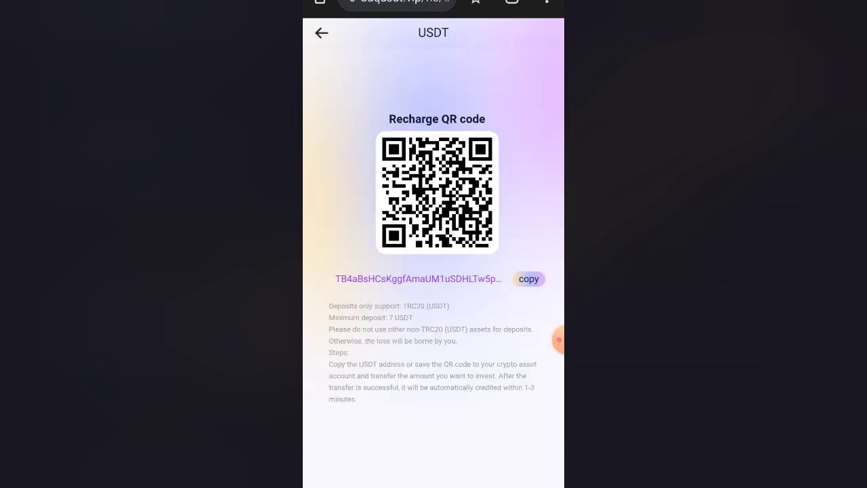
left_click(529, 278)
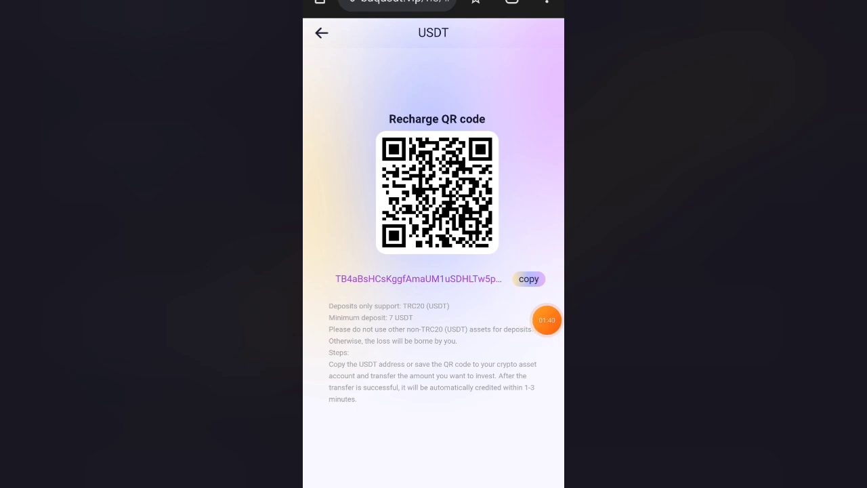
- Run quantification from the Quantify page earning 1.40 USDT and view the account overview
key("alt+Left")
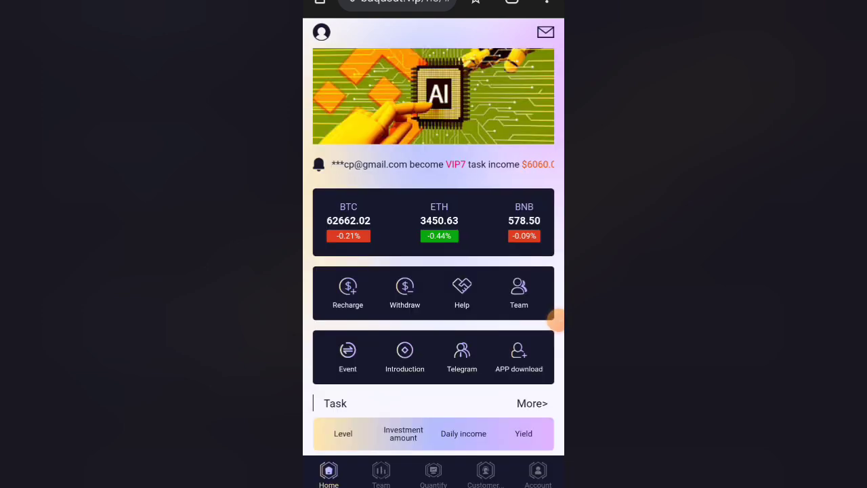
left_click(433, 474)
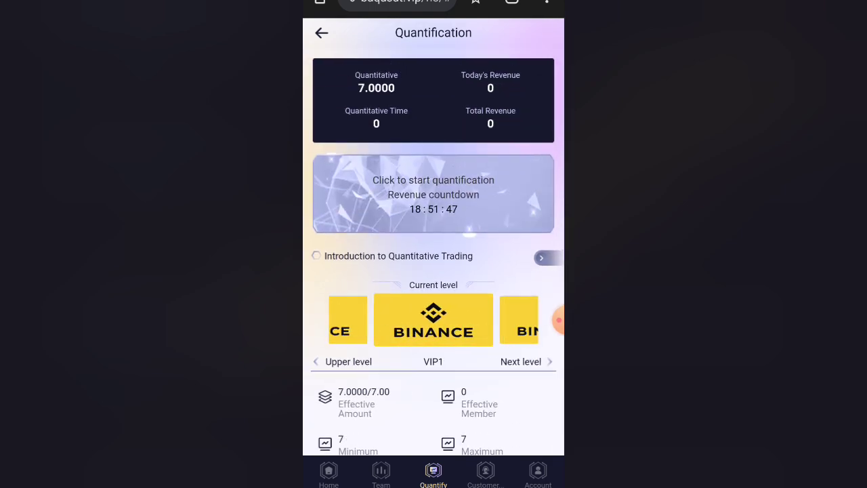
scroll(434, 243, "down", 2)
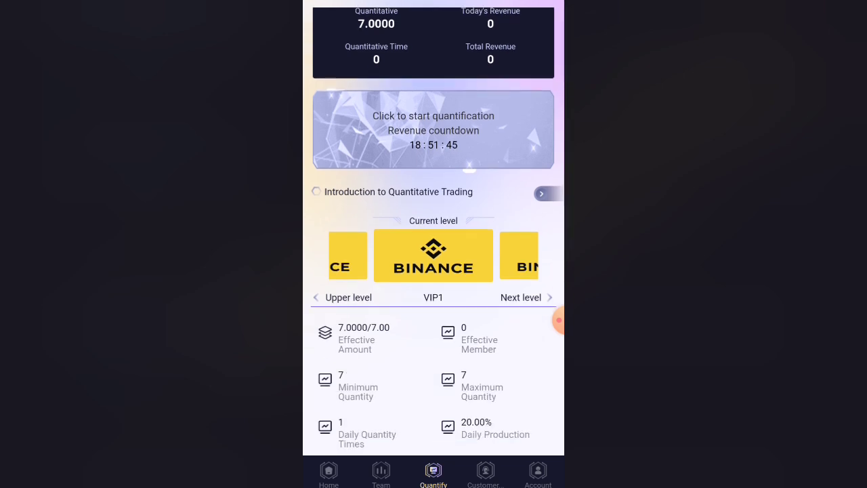
scroll(434, 244, "up", 2)
scroll(433, 244, "down", 4)
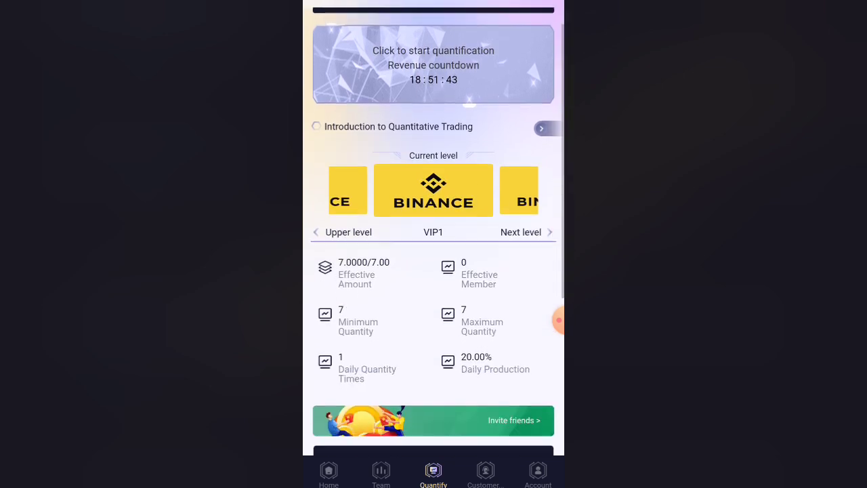
scroll(434, 244, "up", 3)
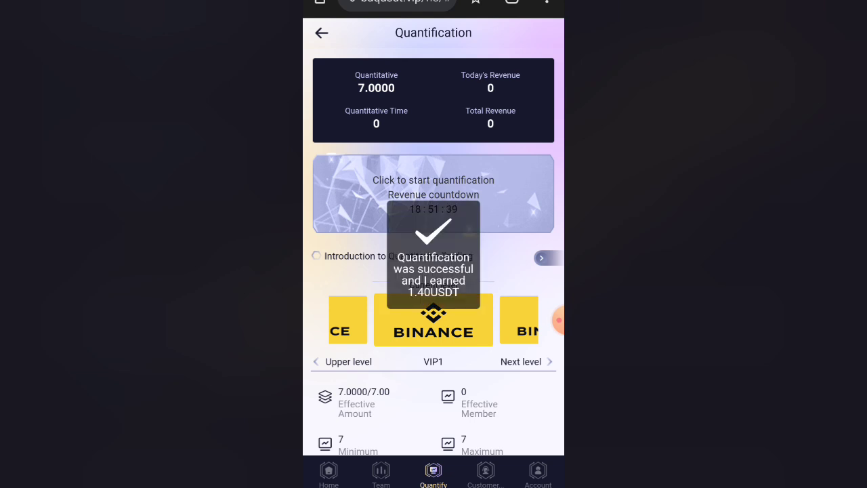
left_click(537, 474)
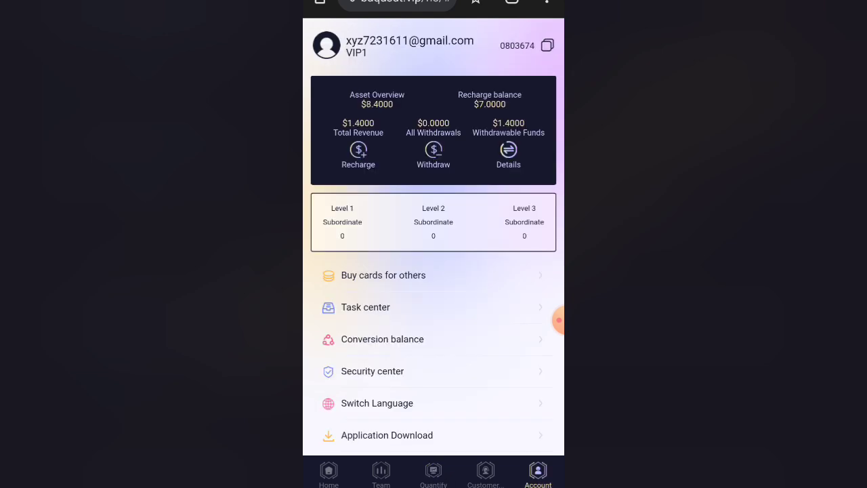
- Start a withdrawal from the Account page
left_click(434, 155)
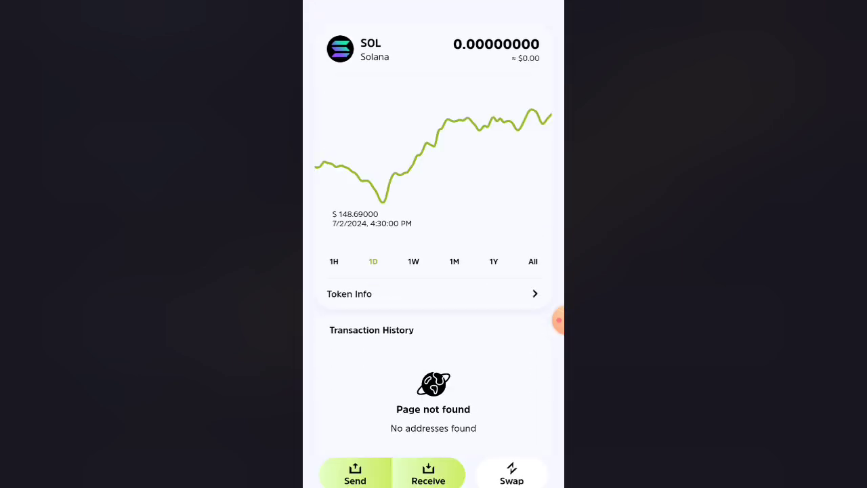
- Copy Cwallet's USDT TRC20 receiving address and return to the browser's withdrawal method form
key("Escape")
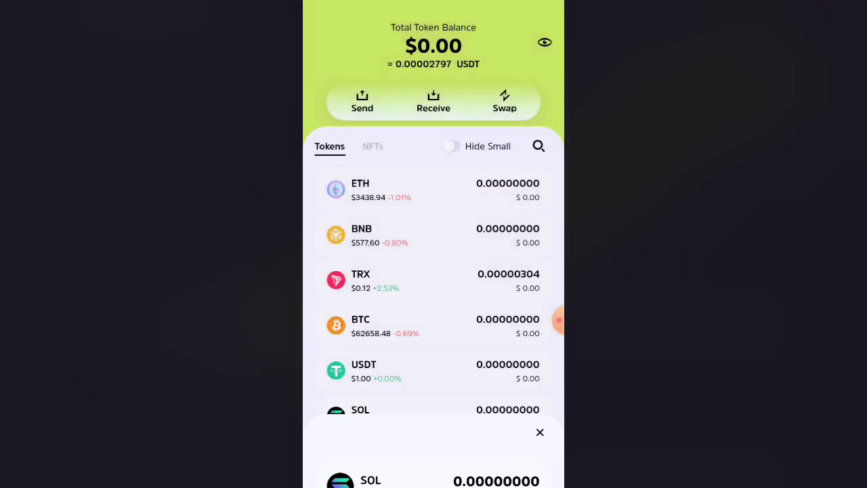
left_click(433, 366)
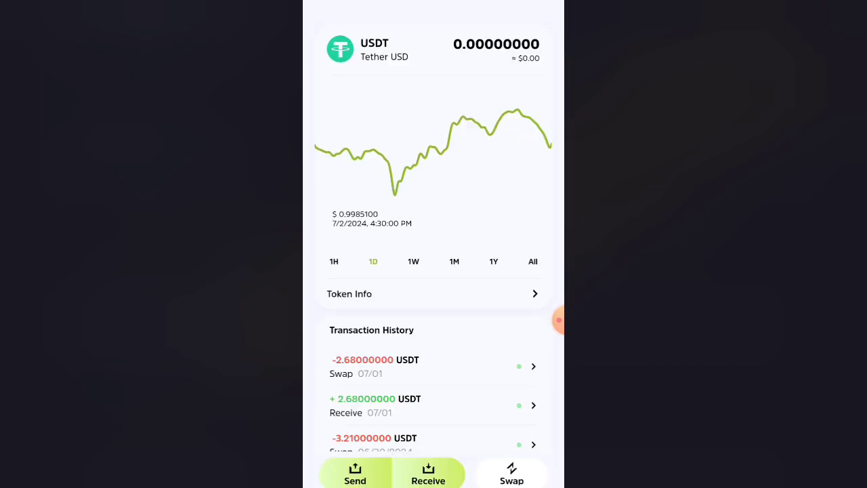
left_click(428, 473)
left_click(531, 376)
key("Escape")
key("alt+Tab")
key("Return")
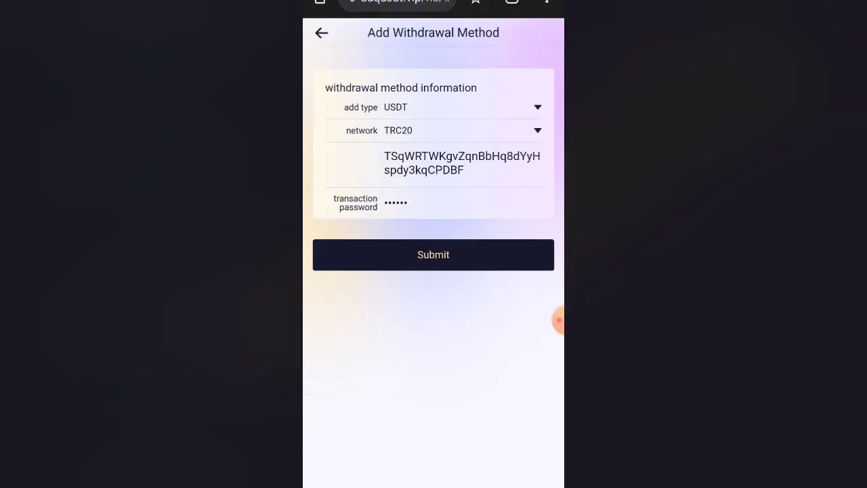
- Submit the new withdrawal address and select the saved TRC20-USDT wallet for the $1.40 withdrawal
left_click(433, 255)
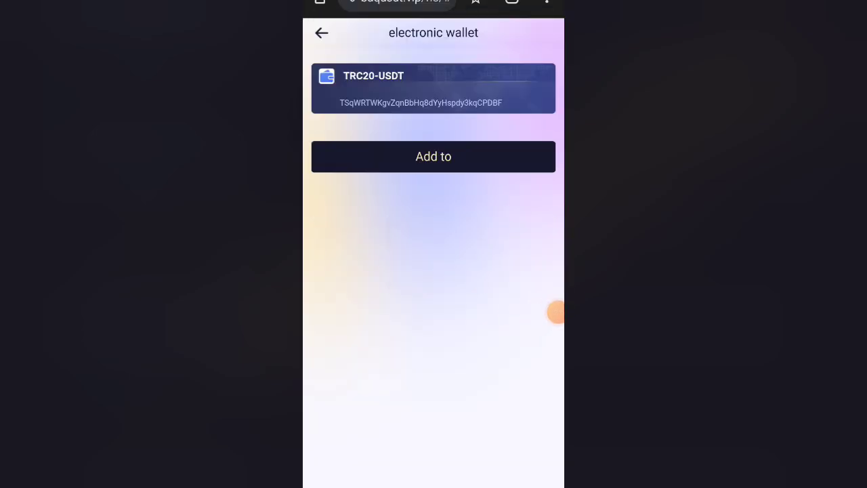
left_click(553, 313)
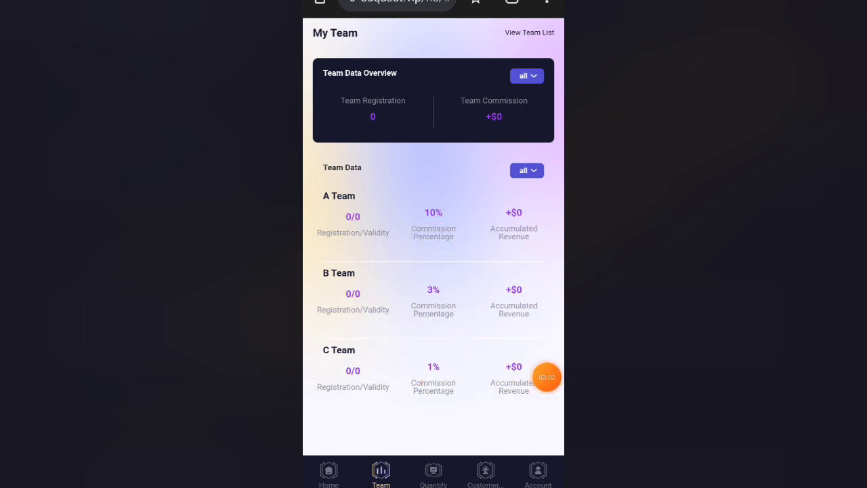
- Copy the invitation link from the home page's promote section
left_click(328, 470)
scroll(433, 271, "down", 10)
scroll(433, 271, "down", 3)
left_click(434, 410)
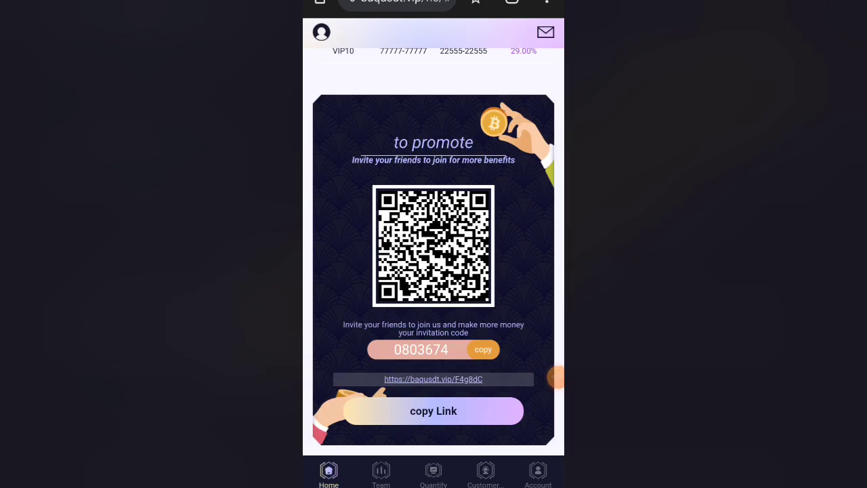
scroll(434, 271, "up", 10)
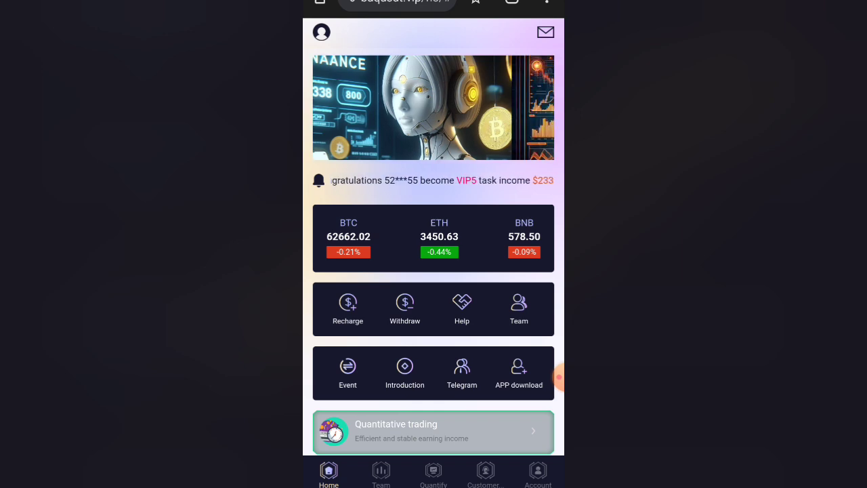
- Launch Cwallet from the home screen and view USDT's +1.40 receive in its history
key("super")
left_click(404, 361)
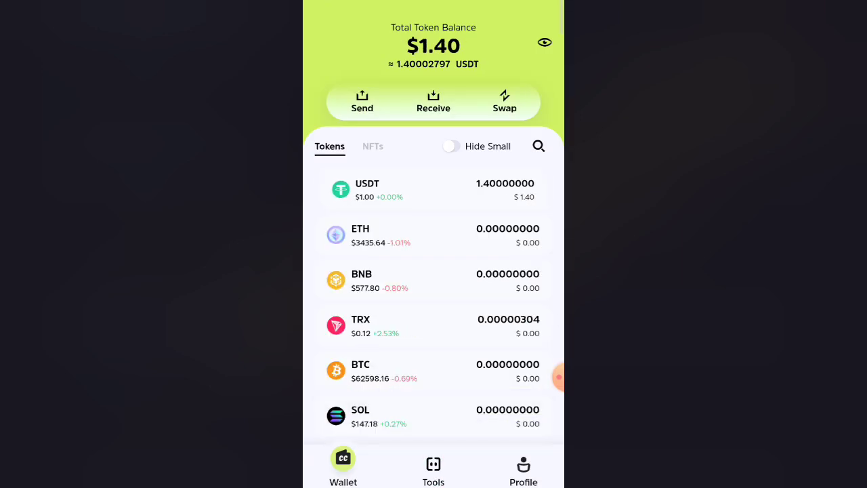
left_click(406, 190)
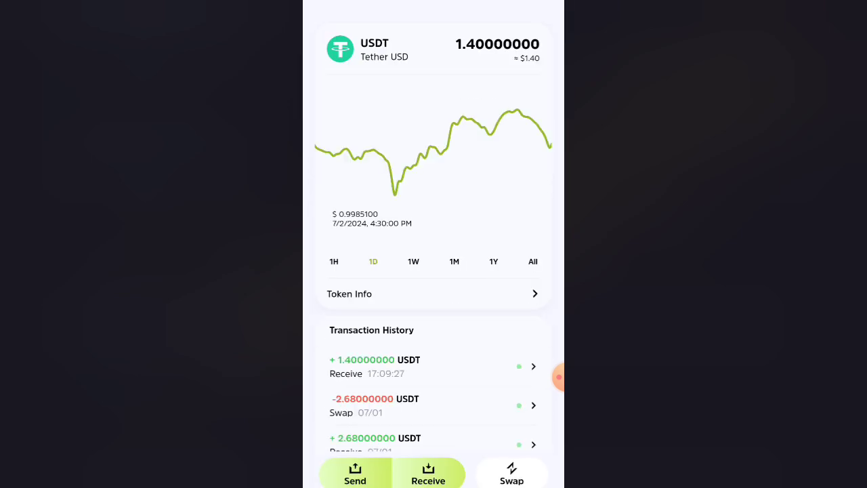